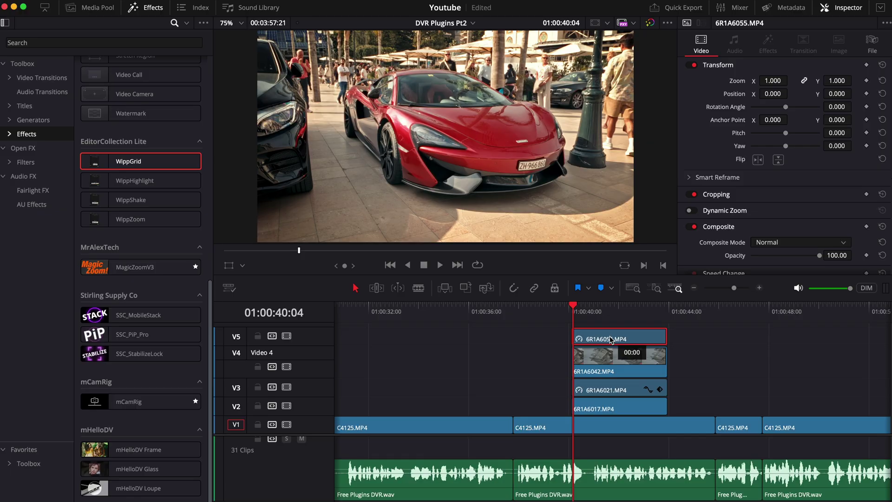
Step: Combine the four stacked car clips on V2–V5 into a new Fusion clip
left_click_drag(693, 333, 575, 412)
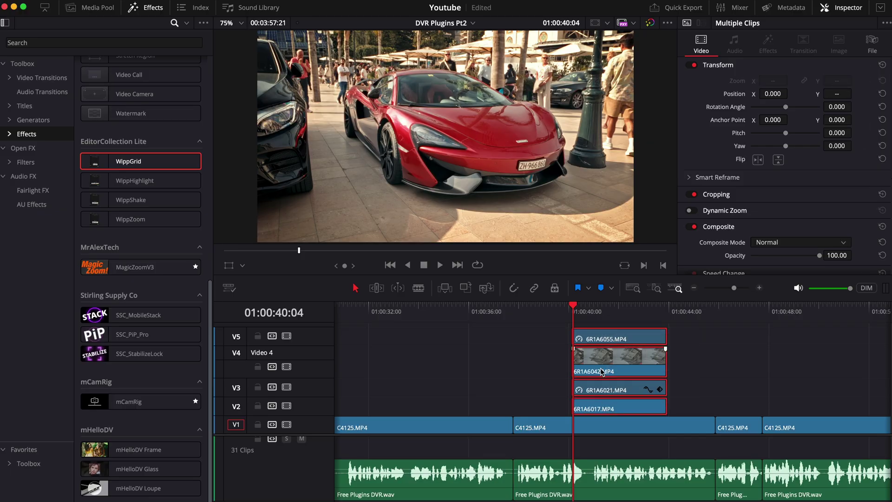
right_click(602, 342)
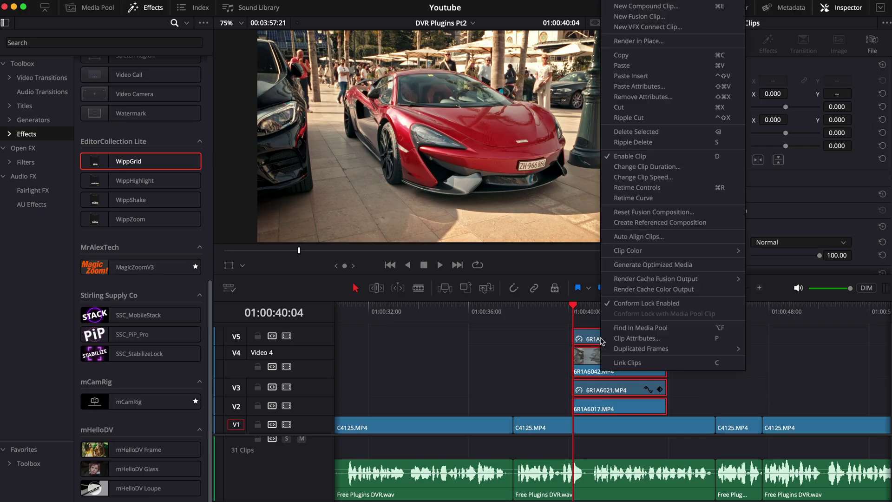
left_click(644, 17)
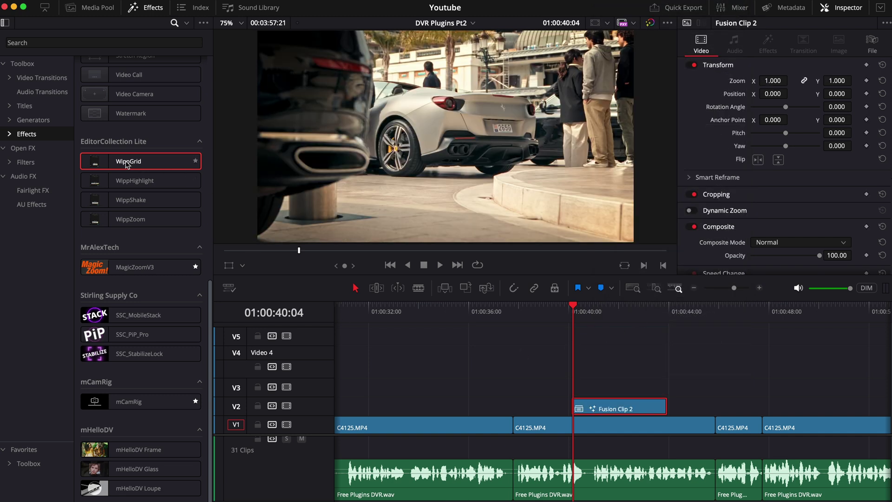
Step: Apply WippGrid to the Fusion clip with four inputs in an even 2x2 grid layout
left_click_drag(126, 164, 590, 410)
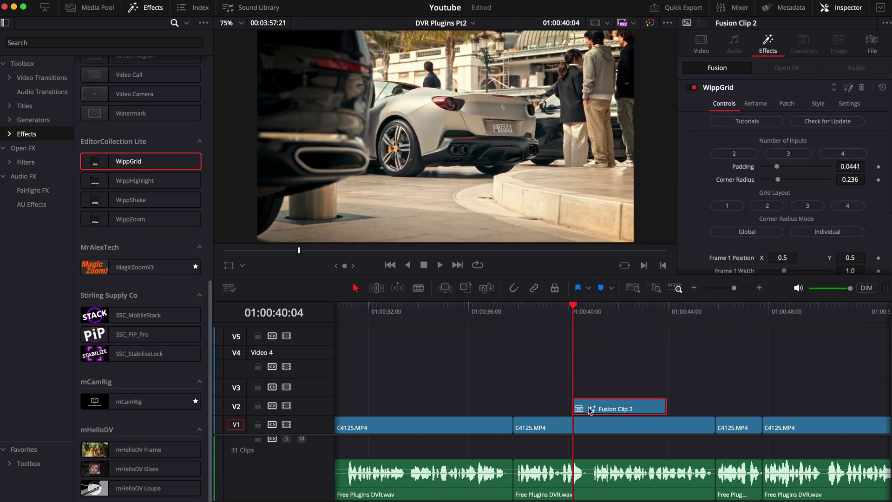
left_click(787, 155)
left_click(745, 154)
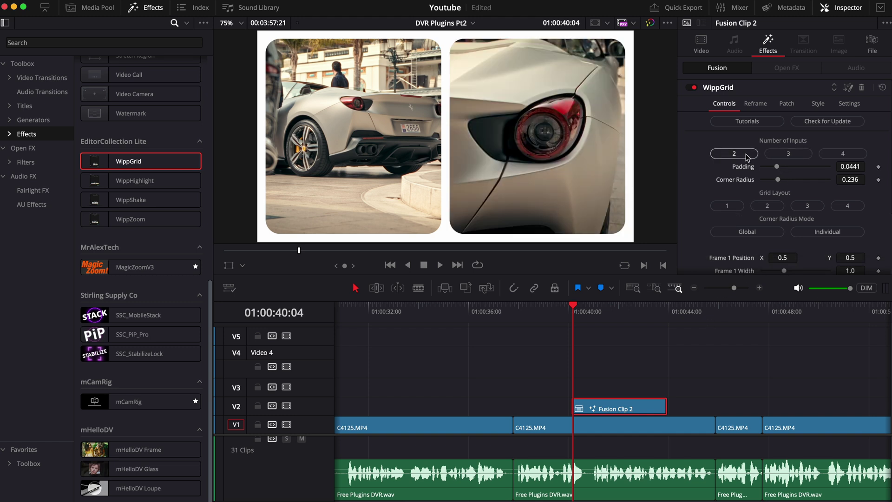
left_click(843, 155)
left_click(774, 207)
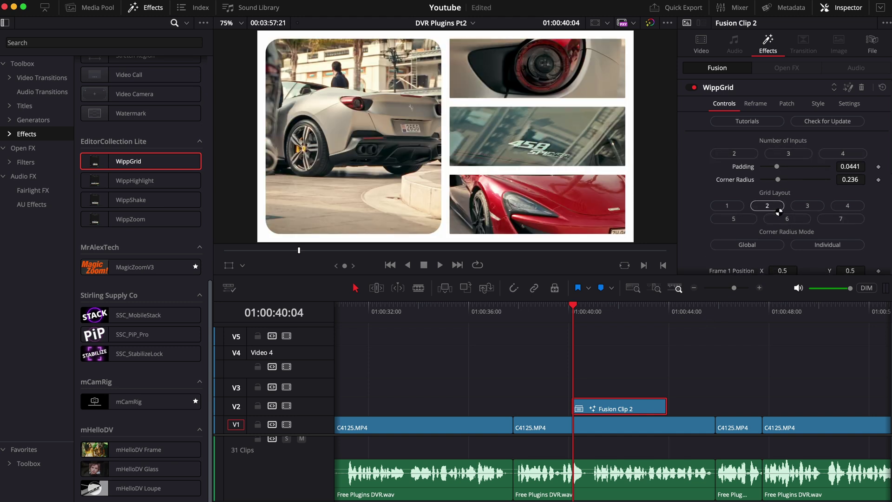
left_click(807, 205)
scroll(789, 195, "down", 4)
left_click_drag(784, 190, 796, 204)
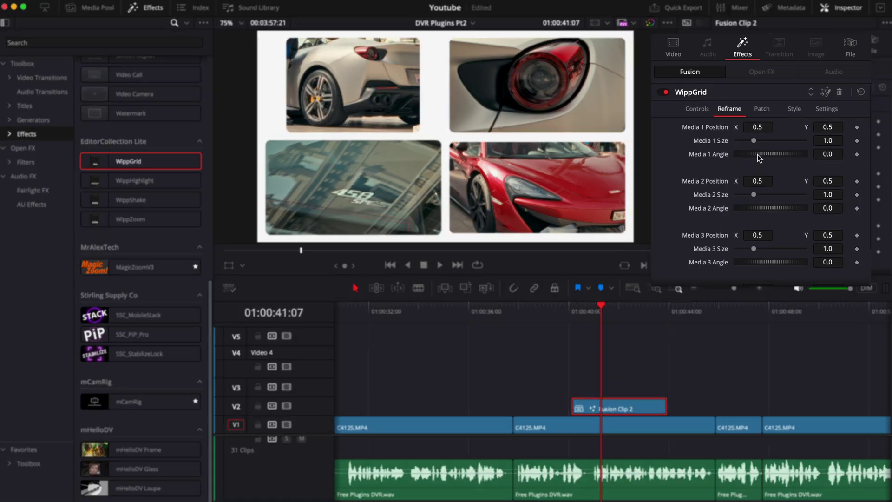
Step: Scale Media 1 to about 0.72 and apply WippHighlight to the adjustment clip on V3
left_click_drag(783, 137, 788, 136)
left_click_drag(439, 222, 423, 220)
left_click_drag(135, 180, 660, 389)
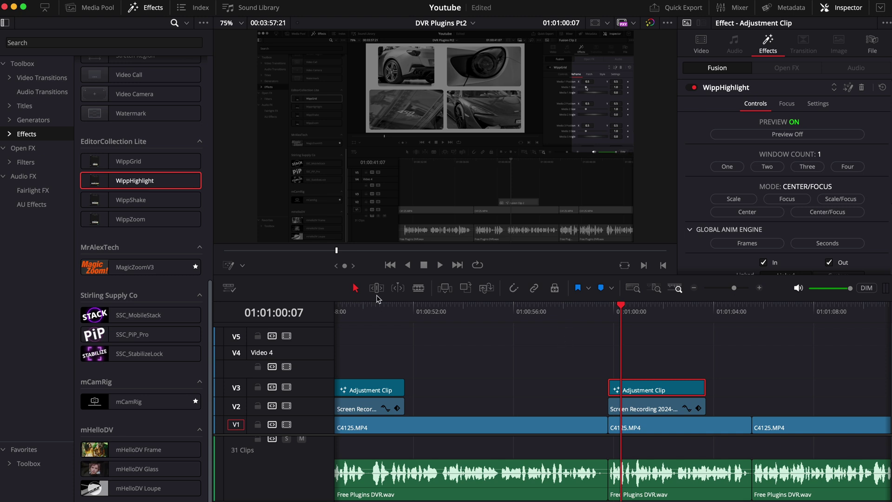
Step: Switch the viewer overlay to Fusion Overlay to show WippHighlight's on-screen controls
left_click(242, 267)
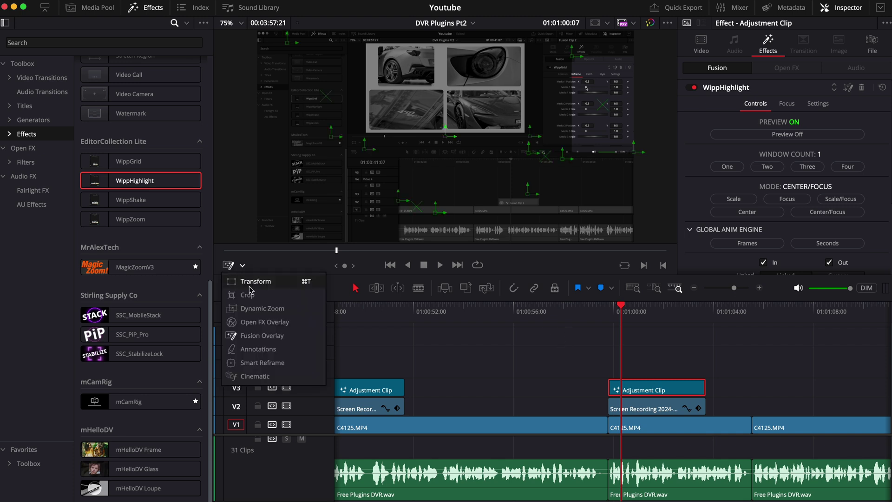
left_click(263, 336)
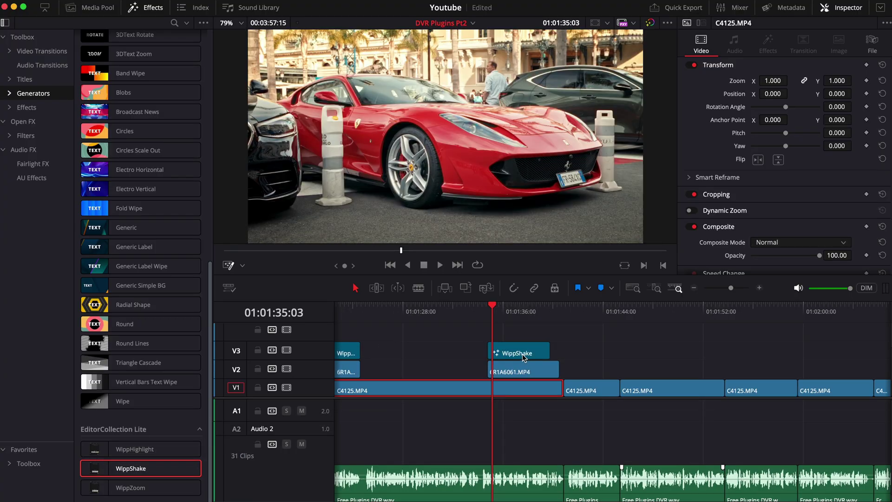
Step: Add WippShake on V3 with shake intensity 0.205, rotation 0.126 and speed 0.48
left_click(515, 353)
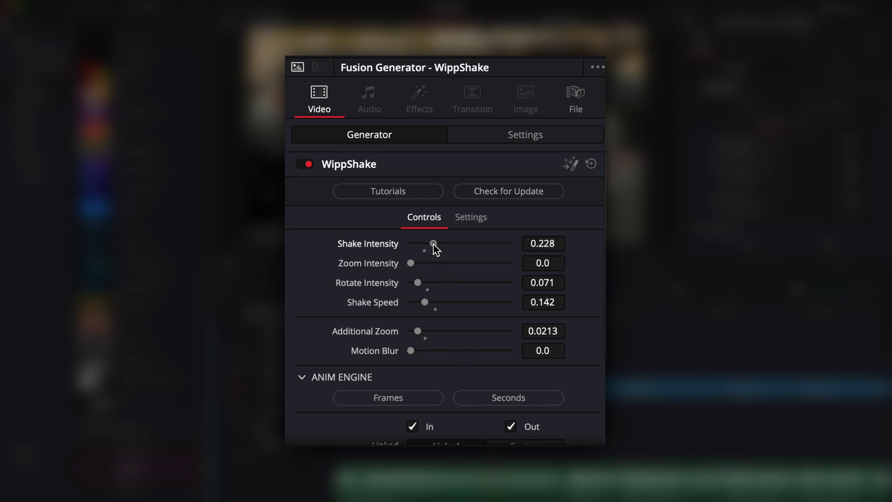
mouse_move(433, 244)
left_mouse_down()
mouse_move(445, 244)
mouse_move(430, 243)
left_mouse_up()
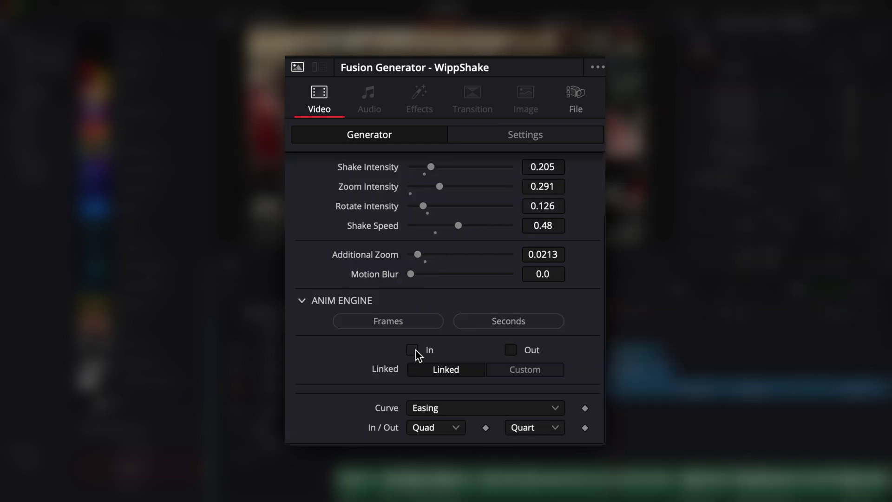
left_click(510, 350)
scroll(478, 402, "down", 2)
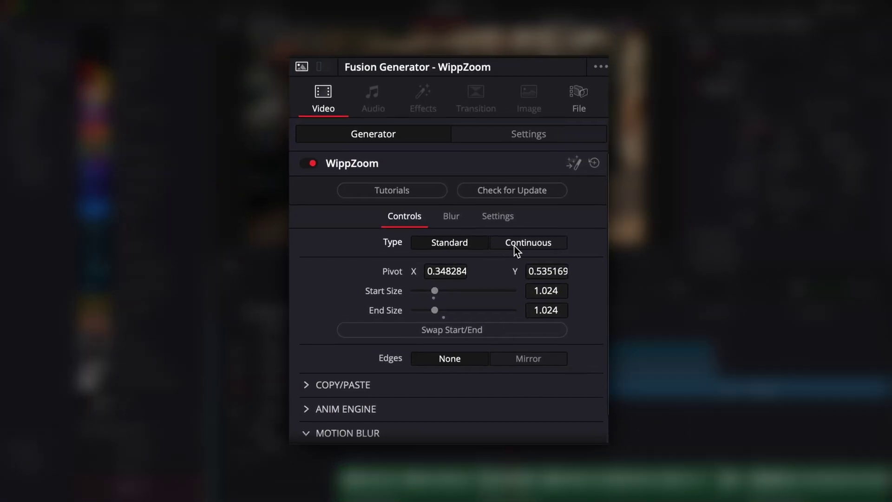
Step: Try the WippZoom Continuous type driven by Speed and adjust the zoom speed
left_click(515, 250)
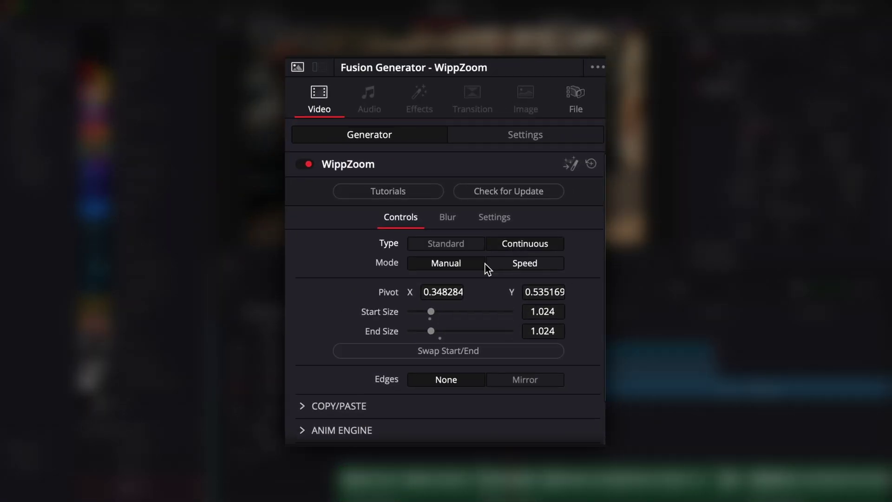
left_click(519, 263)
mouse_move(421, 330)
left_mouse_down()
mouse_move(415, 326)
mouse_move(428, 327)
left_mouse_up()
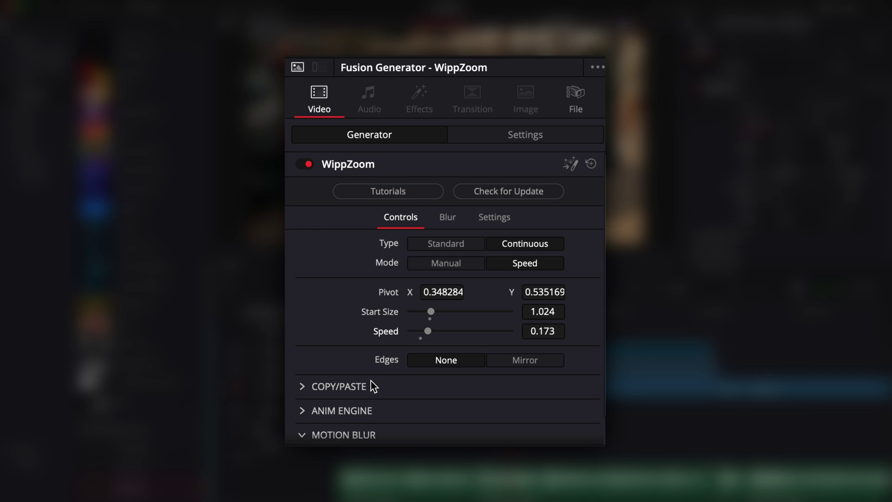
Step: Enable the Anim Engine in and out animations and widen the motion blur shutter angle
scroll(367, 381, "down", 1)
left_click(303, 384)
scroll(384, 397, "down", 4)
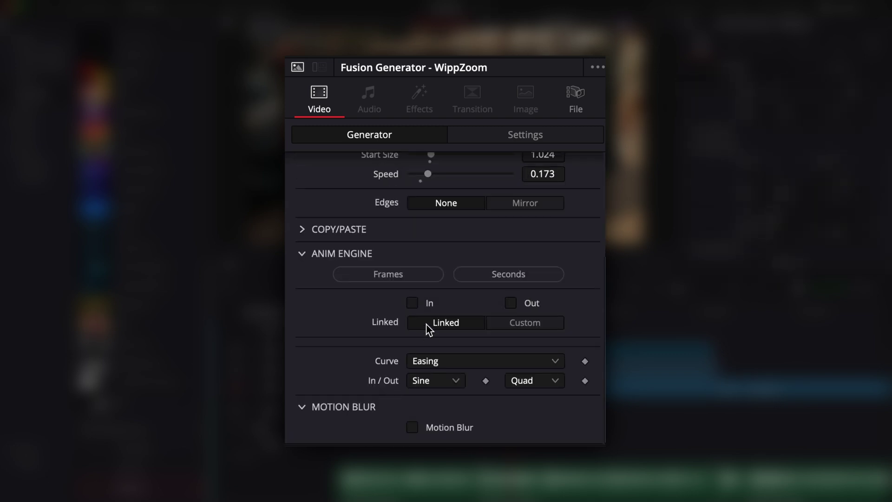
left_click(415, 306)
left_click(509, 303)
scroll(388, 413, "down", 1)
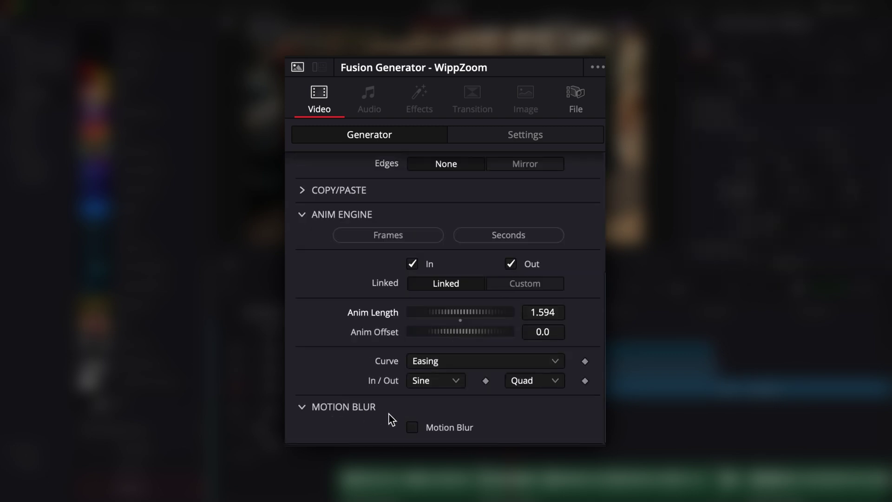
scroll(441, 417, "down", 1)
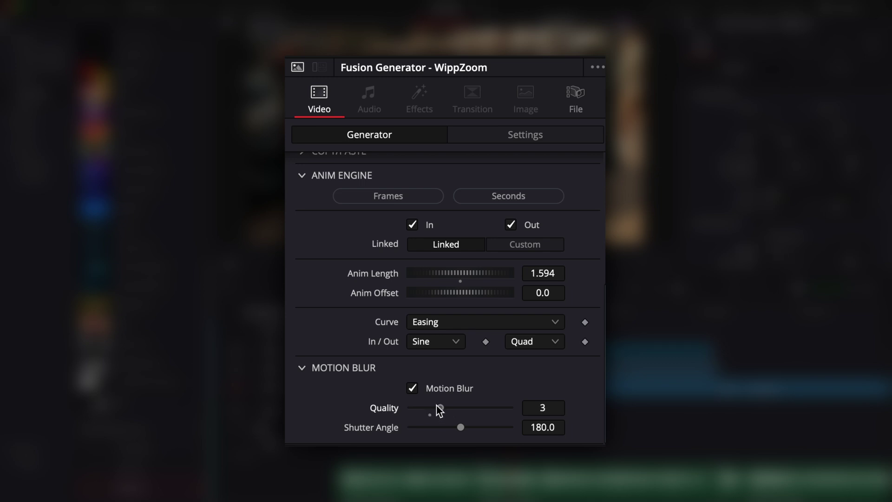
left_click_drag(451, 427, 499, 424)
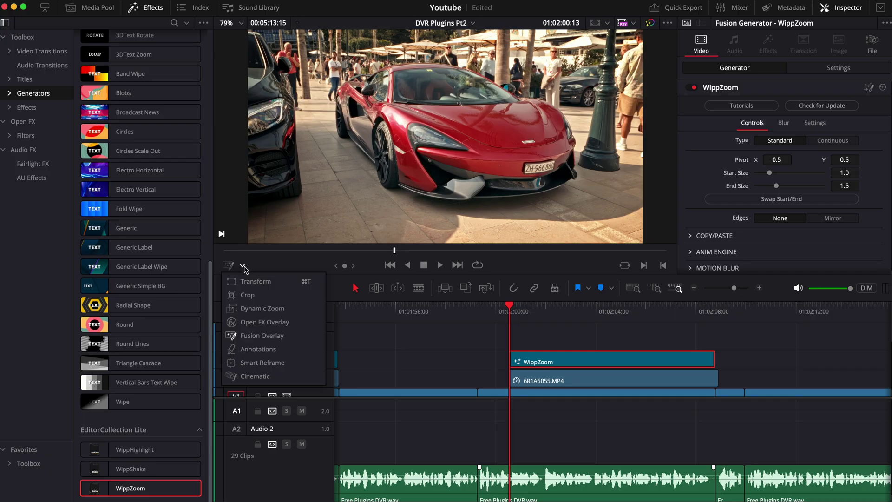
Step: Move the zoom pivot to 0.775725, 0.842321 in Fusion Overlay and play the zoom
left_click(263, 335)
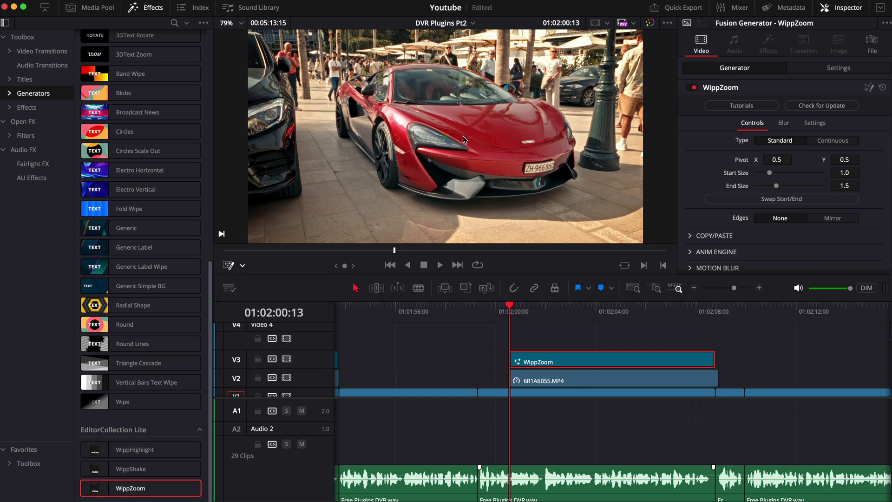
left_click_drag(555, 64, 554, 63)
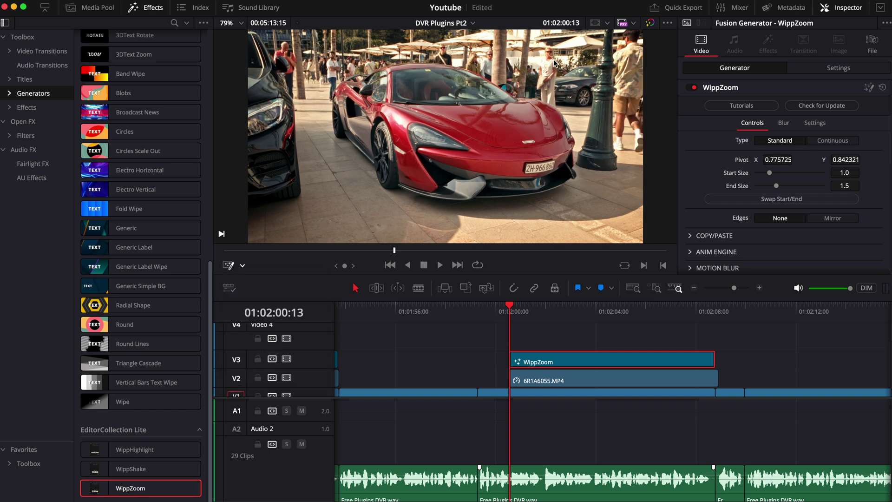
key("space")
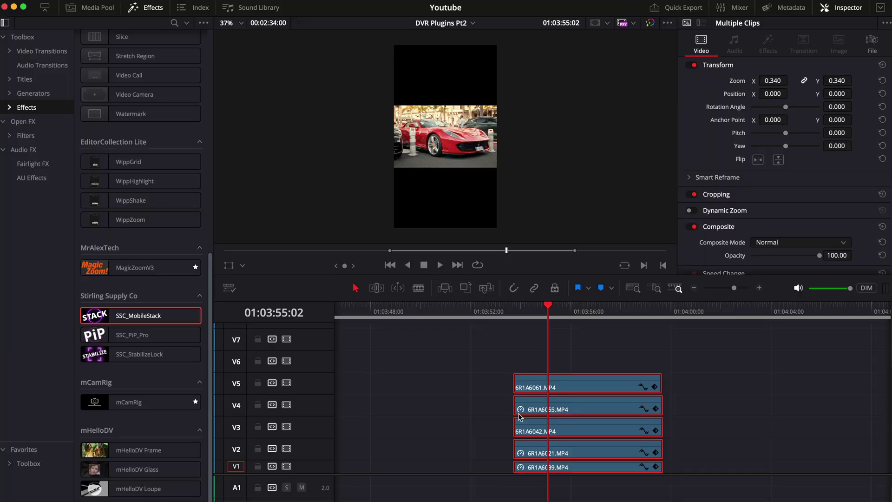
Step: Combine the five stacked clips on V1–V5 into Fusion Clip 3
left_click_drag(515, 362, 592, 471)
right_click(575, 450)
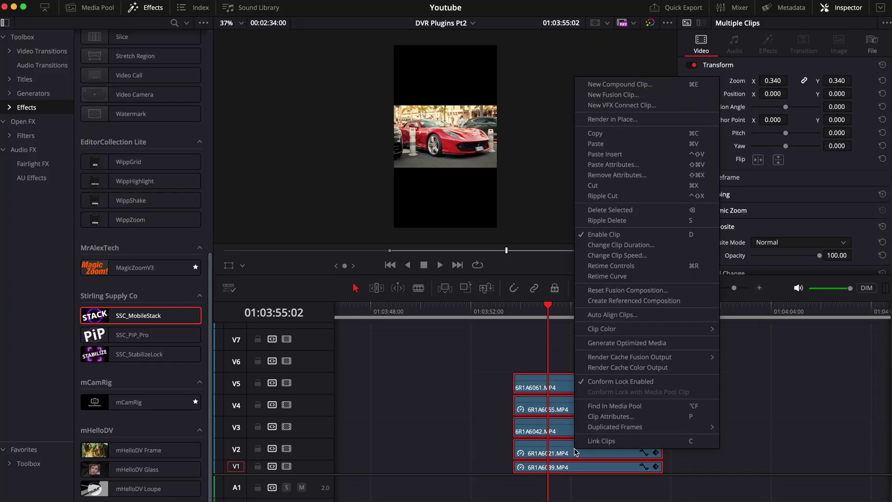
left_click(629, 95)
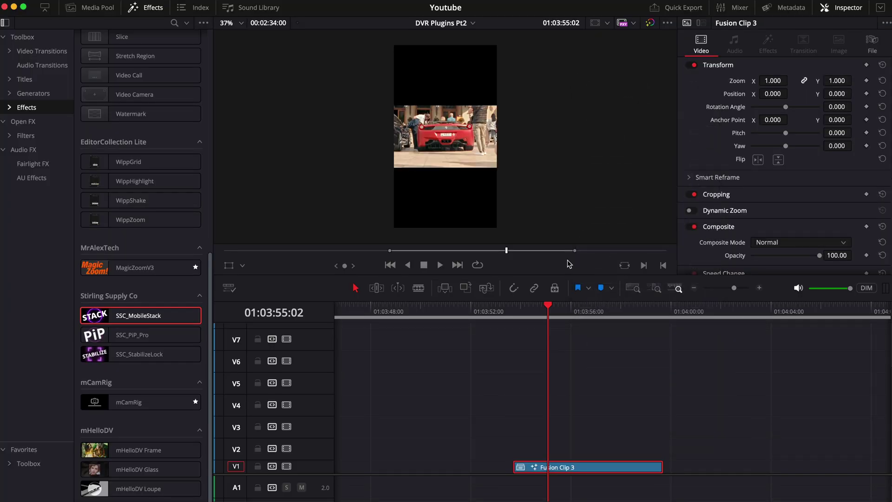
Step: Apply SSC_MobileStack to Fusion Clip 3 and bring up its Preset choices
left_click_drag(122, 317, 563, 469)
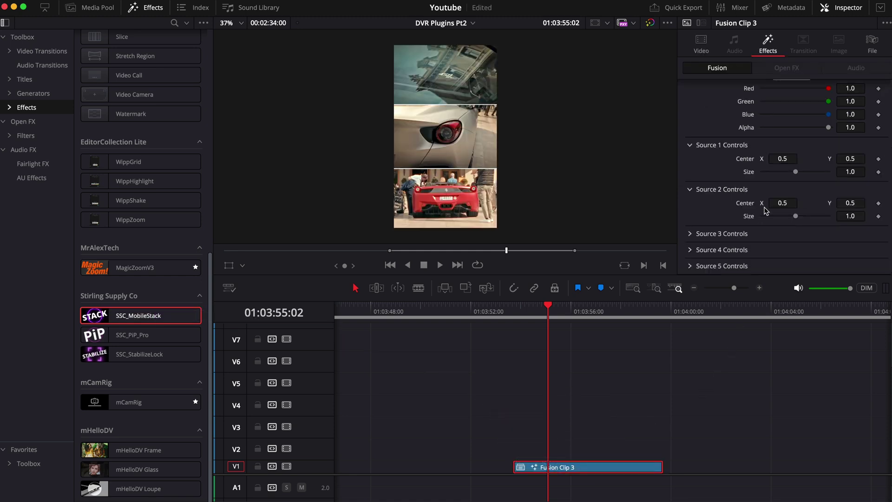
scroll(769, 212, "up", 5)
left_click(783, 128)
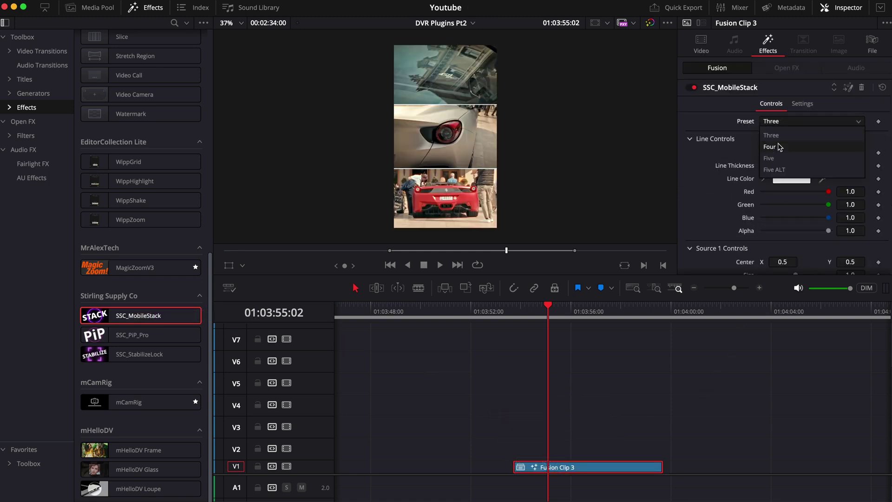
Step: Use the Five ALT preset with orange 0.00567 lines and Source 1 size 0.92
left_click(779, 147)
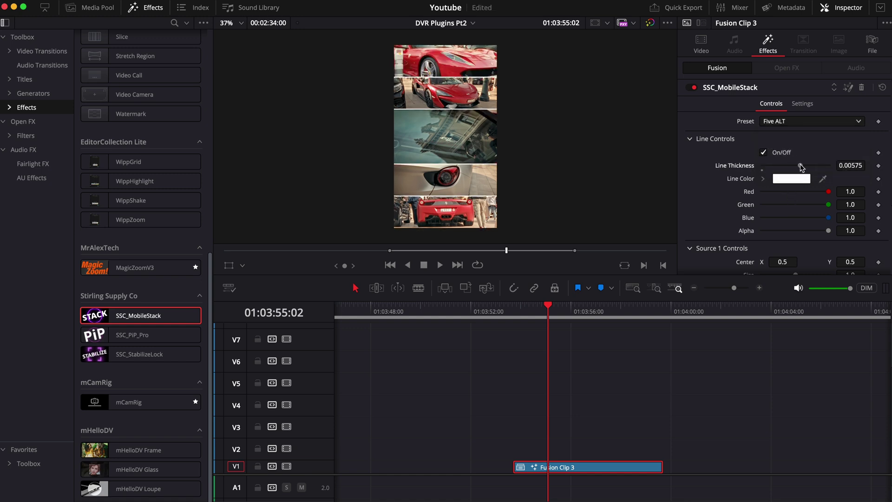
left_click_drag(801, 165, 798, 166)
left_click(792, 179)
left_click(39, 425)
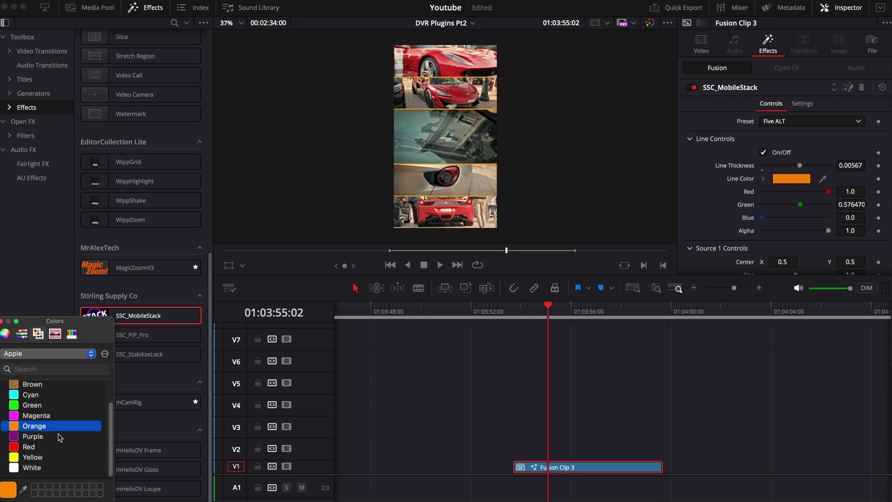
scroll(789, 216, "down", 2)
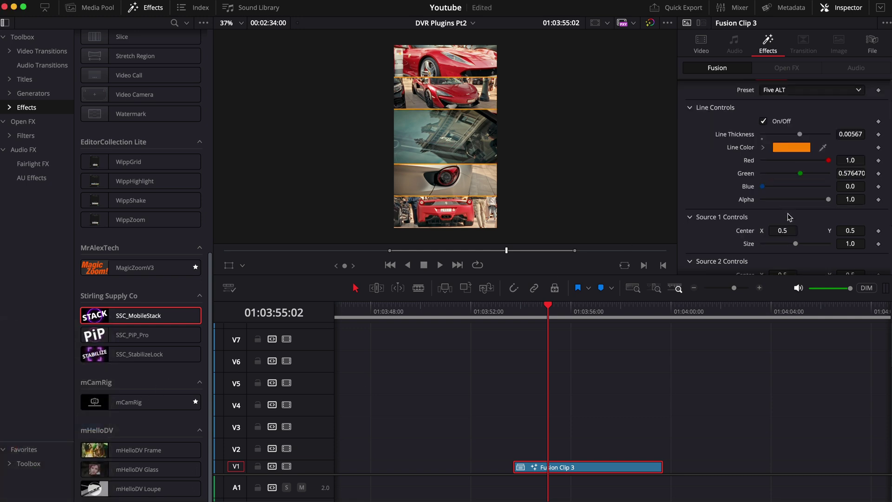
scroll(789, 218, "down", 2)
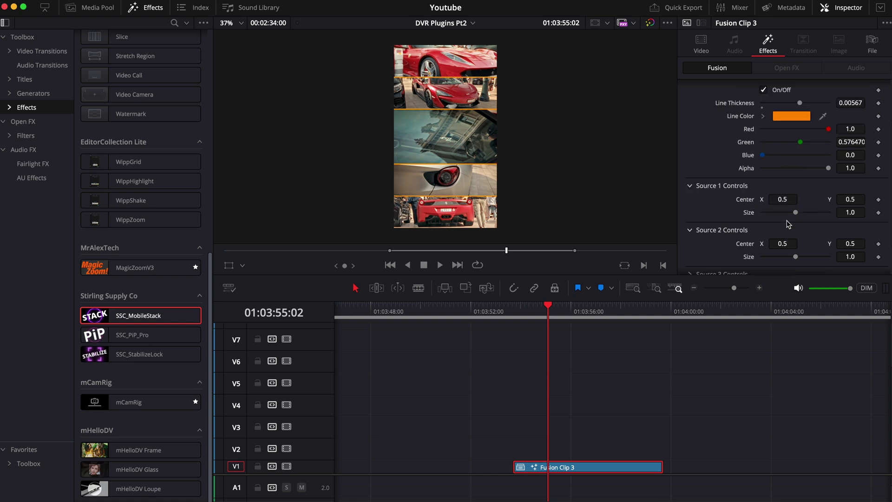
mouse_move(797, 216)
left_mouse_down()
mouse_move(785, 216)
mouse_move(793, 217)
left_mouse_up()
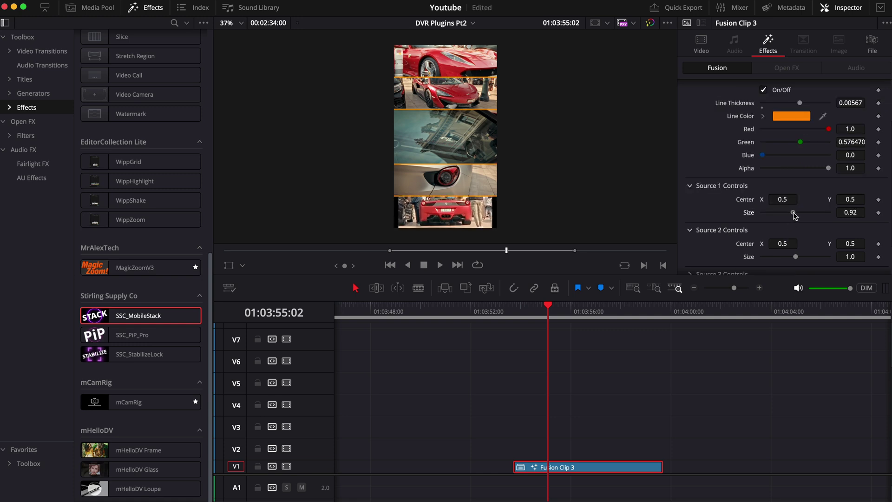